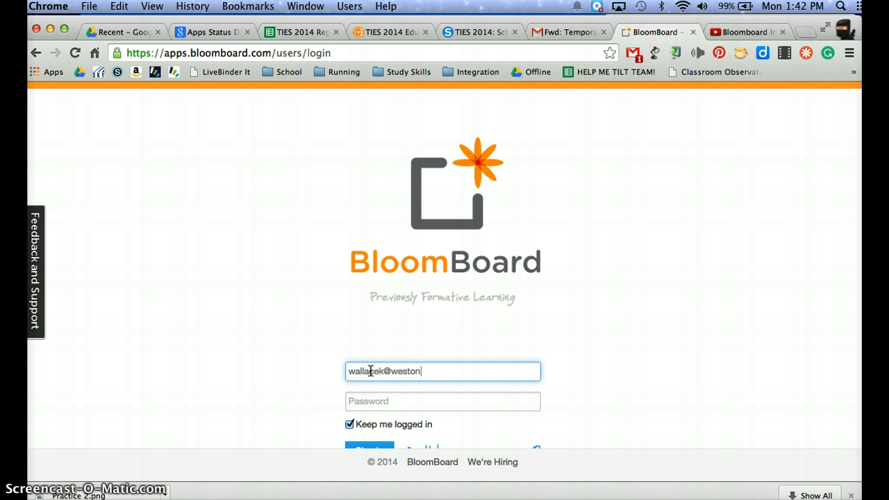
- Sign in with the account e-mail and password, and dismiss the browser's offer to save the password
{"action": "type", "text": "k12."}
{"action": "type", "text": ".mn"}
{"action": "key", "text": "BackSpace"}
{"action": "key", "text": "BackSpace"}
{"action": "key", "text": "BackSpace"}
{"action": "type", "text": "mn.us"}
{"action": "left_click", "coordinate": [351, 400]}
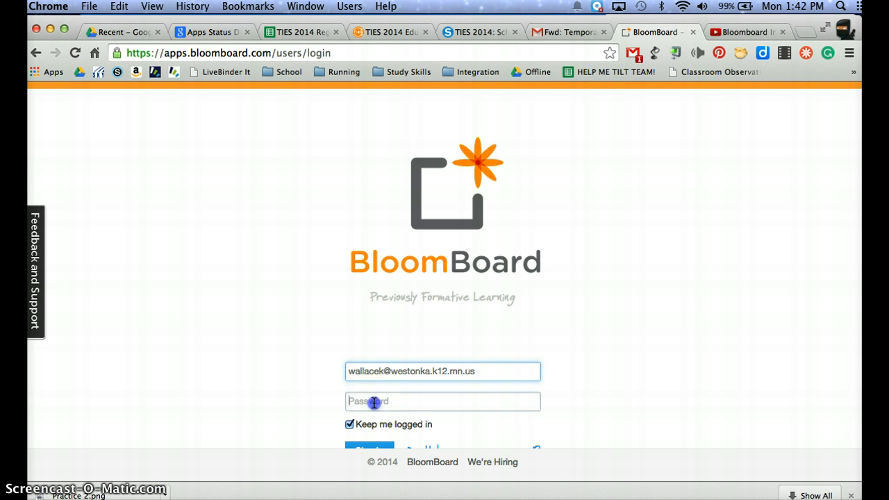
{"action": "type", "text": "••••••"}
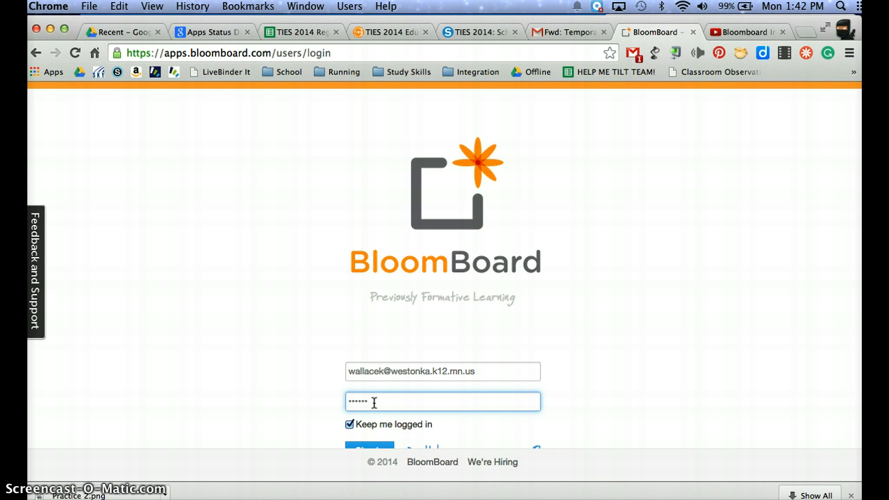
{"action": "key", "text": "Return"}
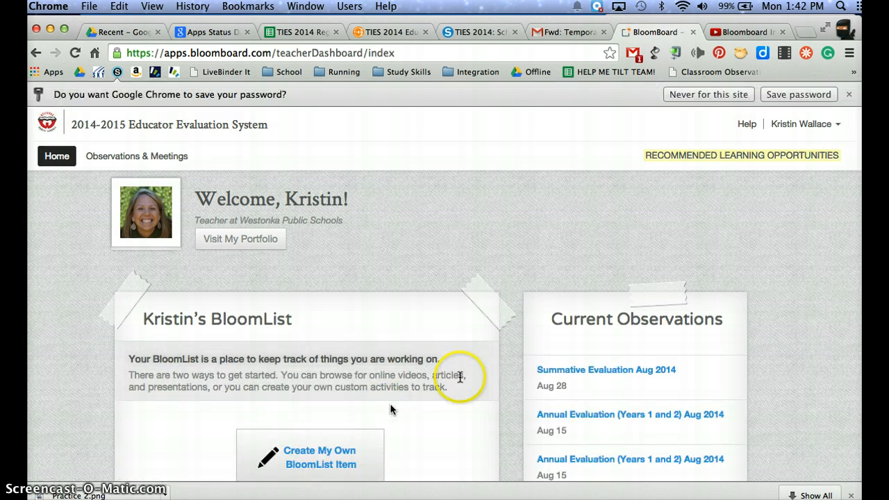
{"action": "left_click", "coordinate": [849, 94]}
{"action": "left_click", "coordinate": [636, 222]}
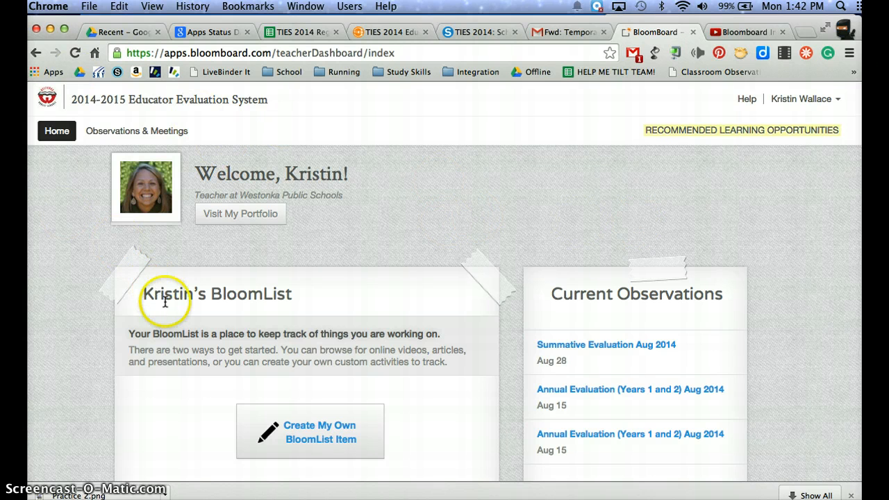
- Go from the dashboard's goals and SLOs note to the Student Learning Goal section of goal planning and add a first SLG
{"action": "scroll", "coordinate": [166, 298], "scroll_direction": "down", "scroll_amount": 5}
{"action": "scroll", "coordinate": [169, 310], "scroll_direction": "down", "scroll_amount": 5}
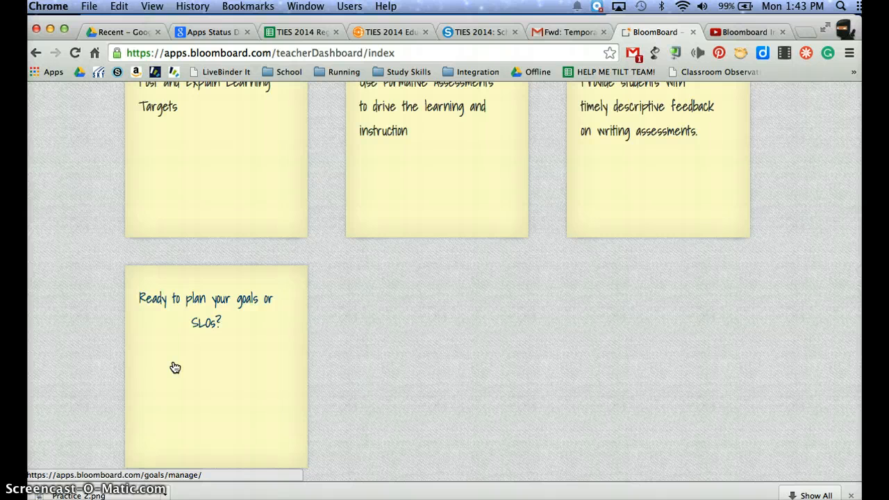
{"action": "left_click", "coordinate": [231, 350]}
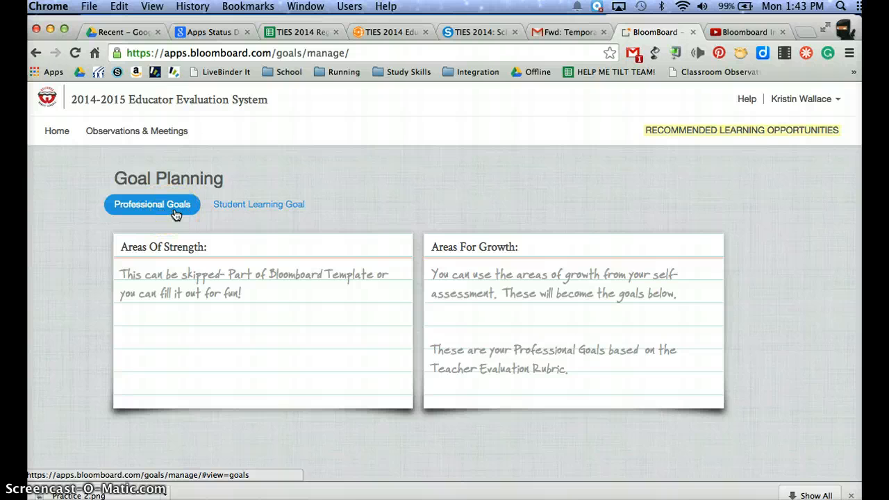
{"action": "left_click", "coordinate": [262, 205]}
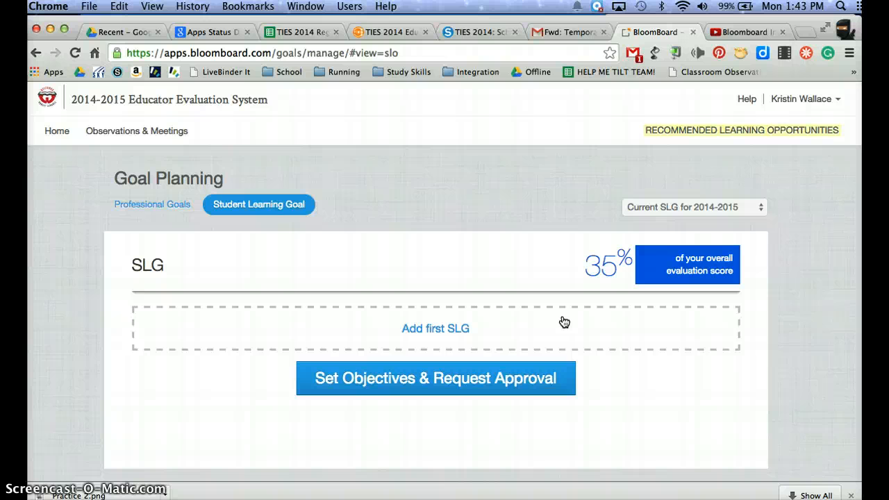
{"action": "left_click", "coordinate": [435, 333]}
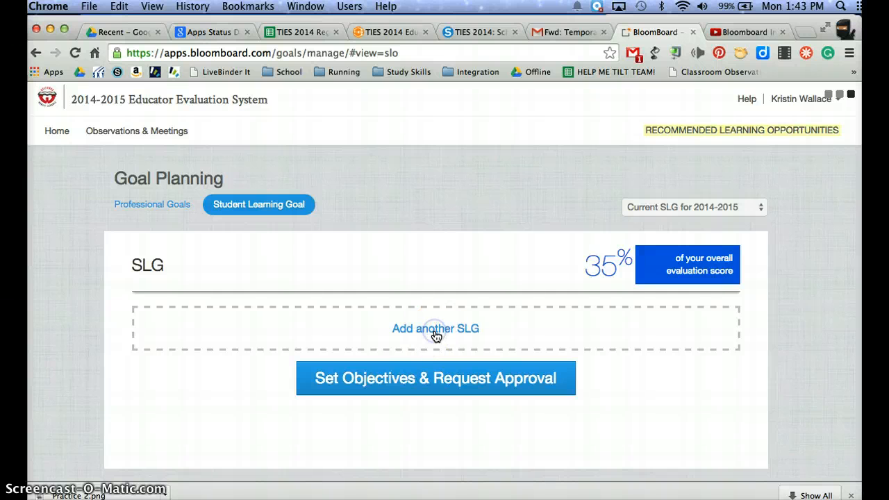
- Name the new SLG "Grade 8- Advanced"
{"action": "scroll", "coordinate": [377, 423], "scroll_direction": "down", "scroll_amount": 5}
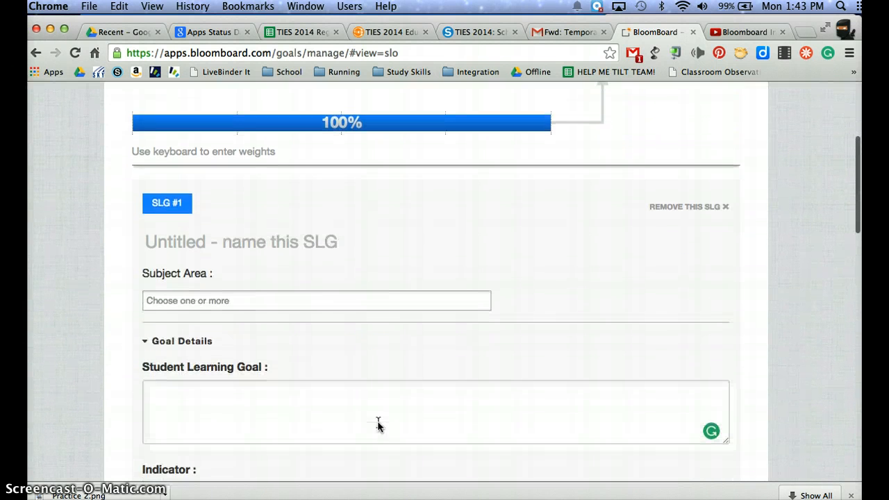
{"action": "left_click", "coordinate": [322, 243]}
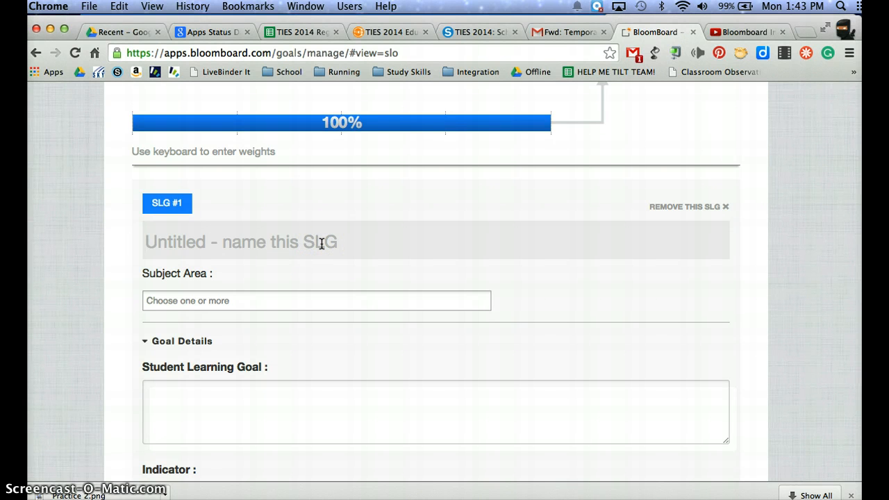
{"action": "type", "text": "Grade "}
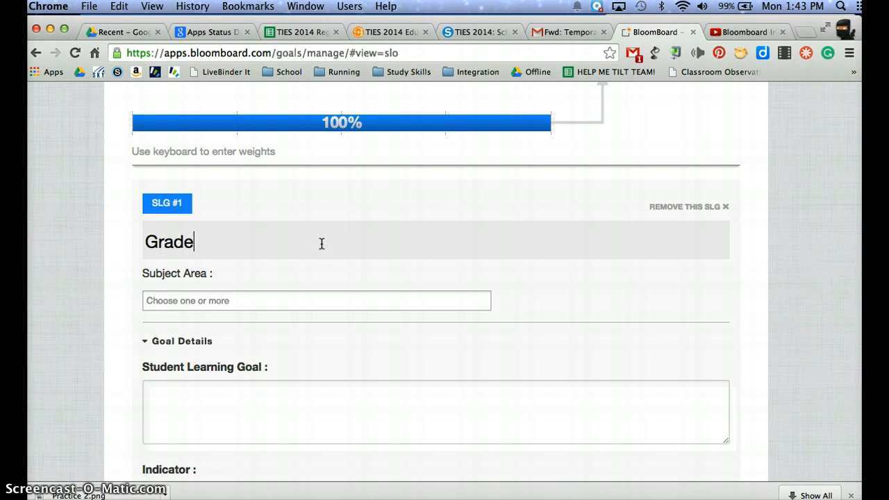
{"action": "type", "text": "8- Advanced"}
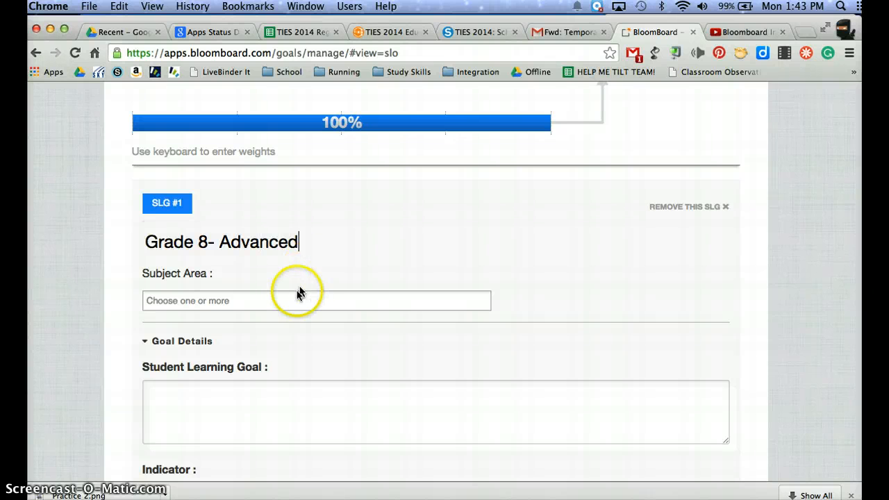
{"action": "left_click", "coordinate": [283, 303]}
{"action": "left_click", "coordinate": [282, 304]}
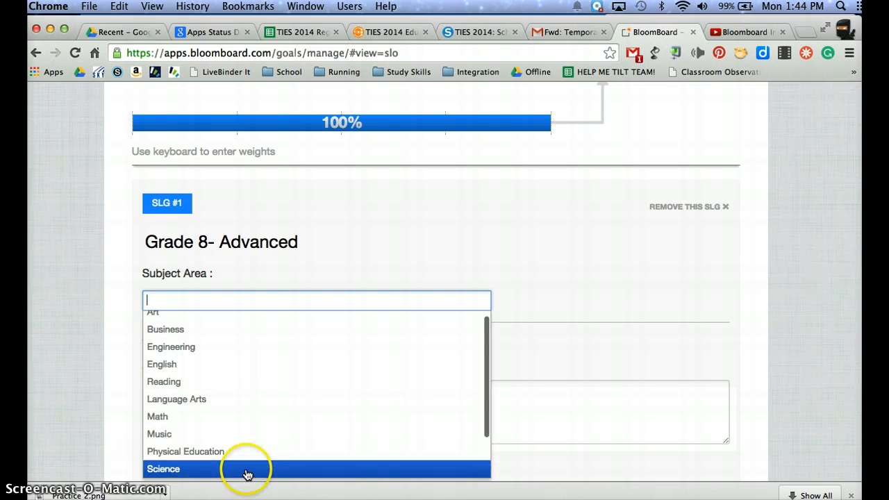
{"action": "right_click", "coordinate": [245, 445]}
{"action": "key", "text": "Escape"}
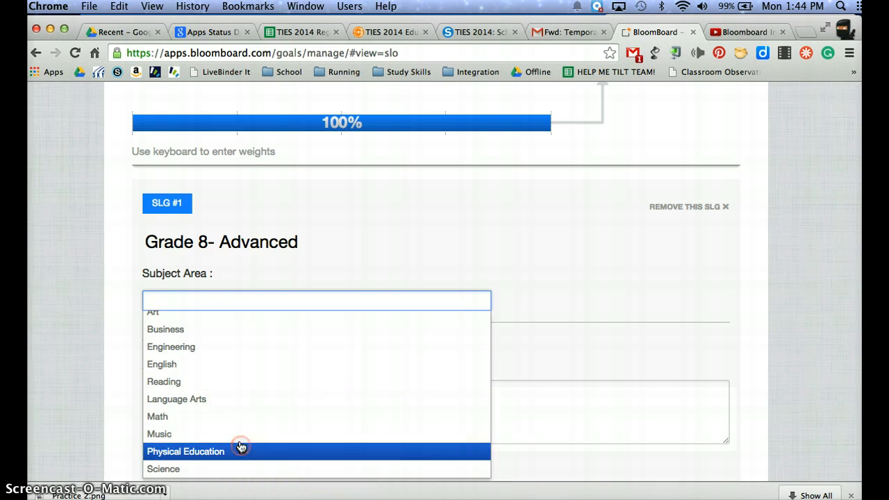
{"action": "left_click", "coordinate": [240, 435]}
{"action": "scroll", "coordinate": [251, 258], "scroll_direction": "down", "scroll_amount": 2}
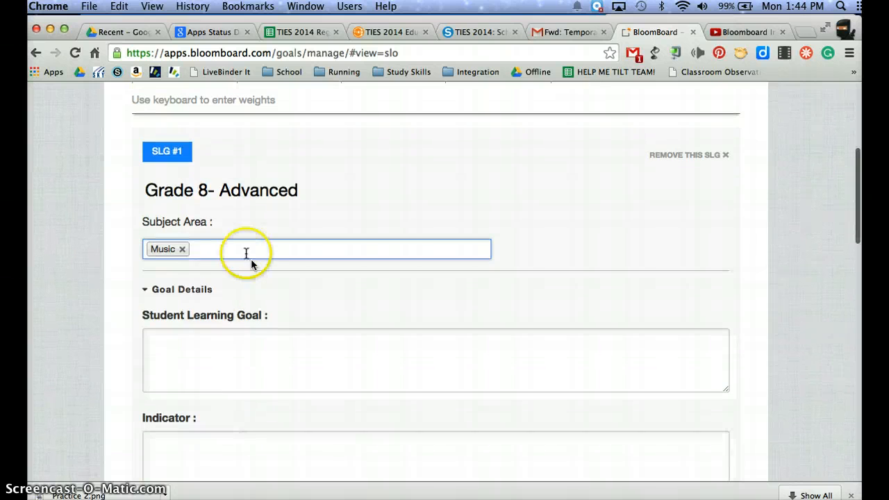
{"action": "left_click", "coordinate": [182, 249]}
- Set the SLG's subject area to English
{"action": "left_click", "coordinate": [202, 248]}
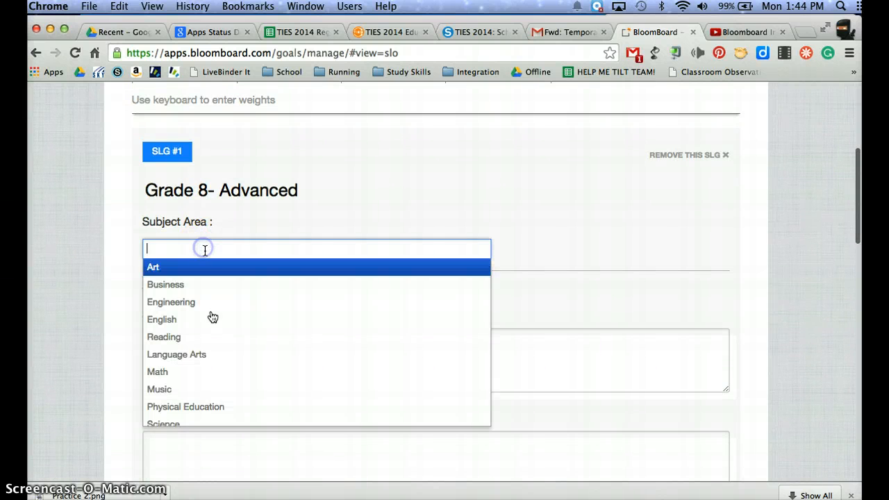
{"action": "scroll", "coordinate": [213, 340], "scroll_direction": "down", "scroll_amount": 5}
{"action": "scroll", "coordinate": [182, 222], "scroll_direction": "up", "scroll_amount": 2}
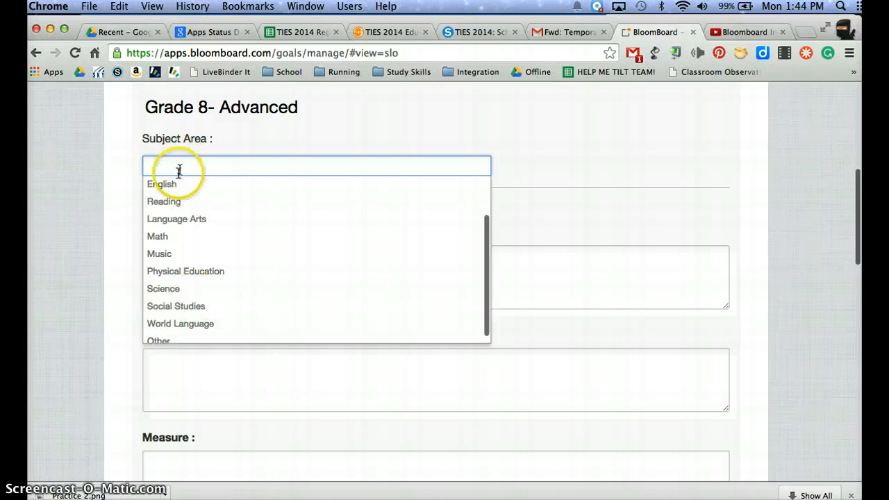
{"action": "left_click", "coordinate": [175, 190]}
- Review the Student Learning Goal, Indicator, Measure and Target text fields in the SLG's goal details
{"action": "left_click", "coordinate": [193, 260]}
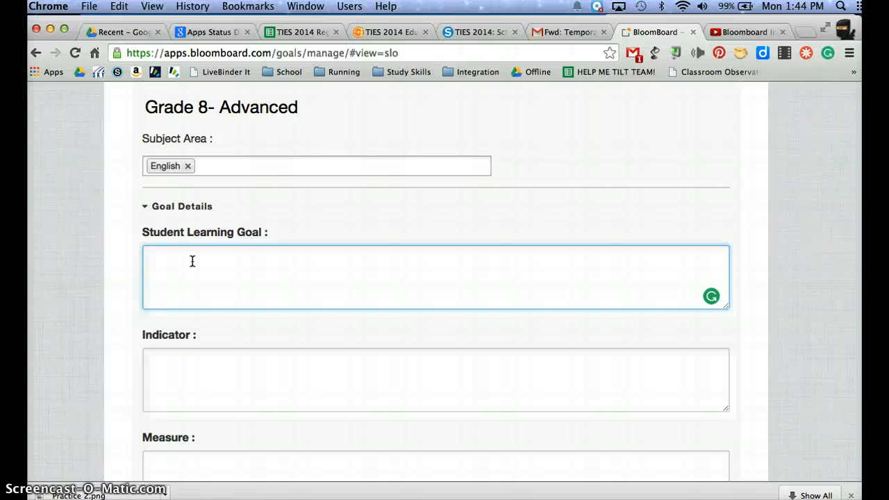
{"action": "left_click", "coordinate": [247, 370]}
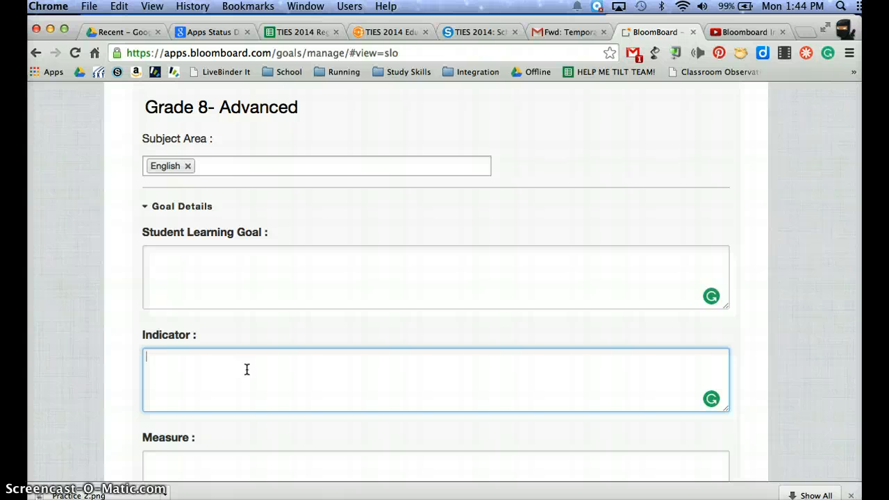
{"action": "scroll", "coordinate": [246, 369], "scroll_direction": "down", "scroll_amount": 2}
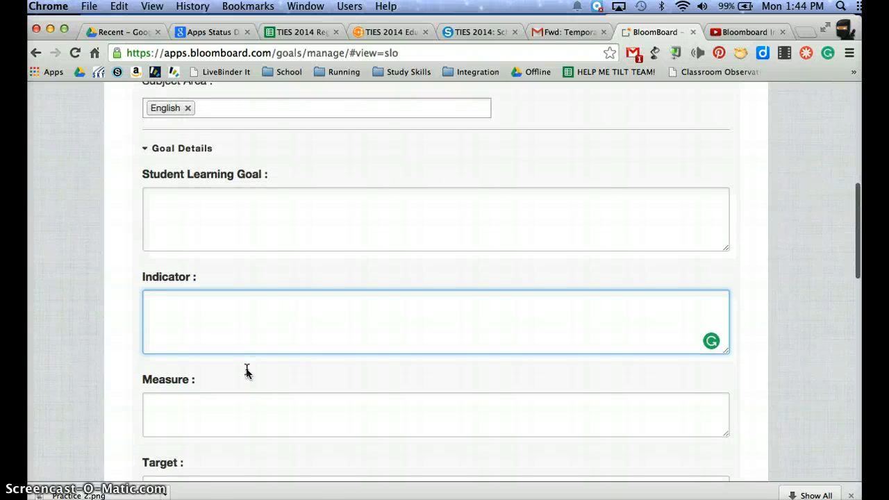
{"action": "left_click", "coordinate": [218, 408]}
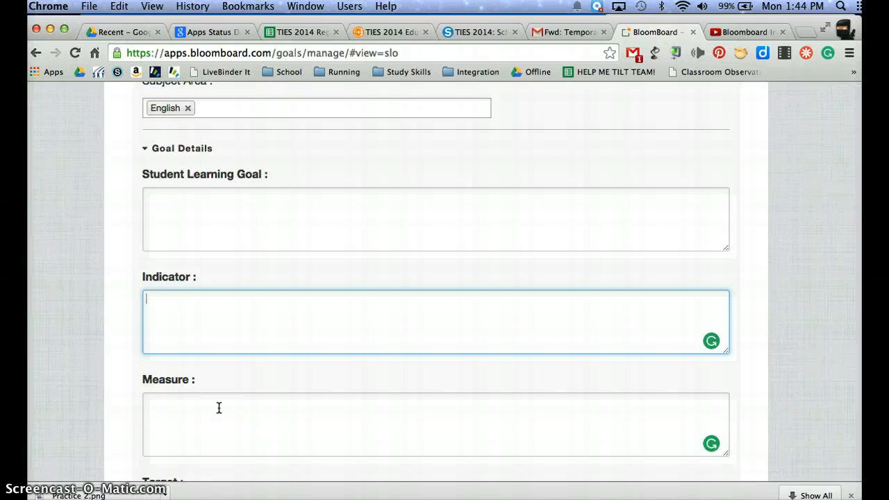
{"action": "scroll", "coordinate": [219, 408], "scroll_direction": "down", "scroll_amount": 2}
{"action": "left_click", "coordinate": [224, 372]}
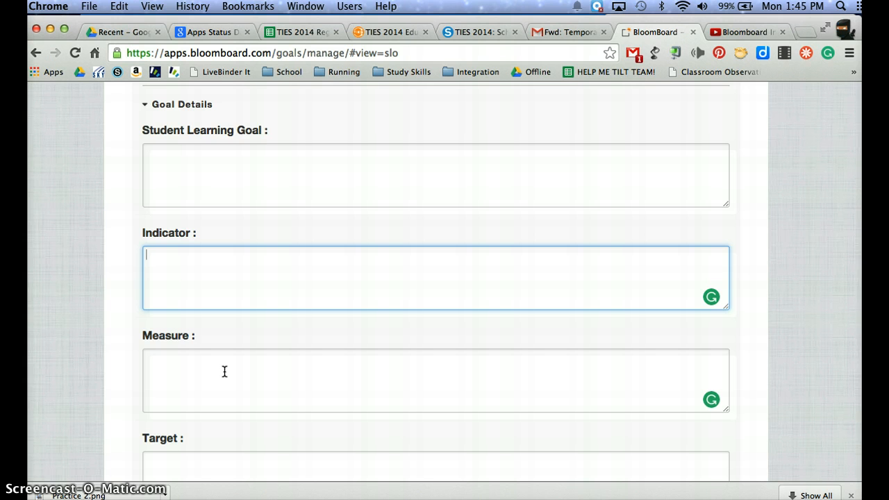
{"action": "scroll", "coordinate": [224, 371], "scroll_direction": "down", "scroll_amount": 4}
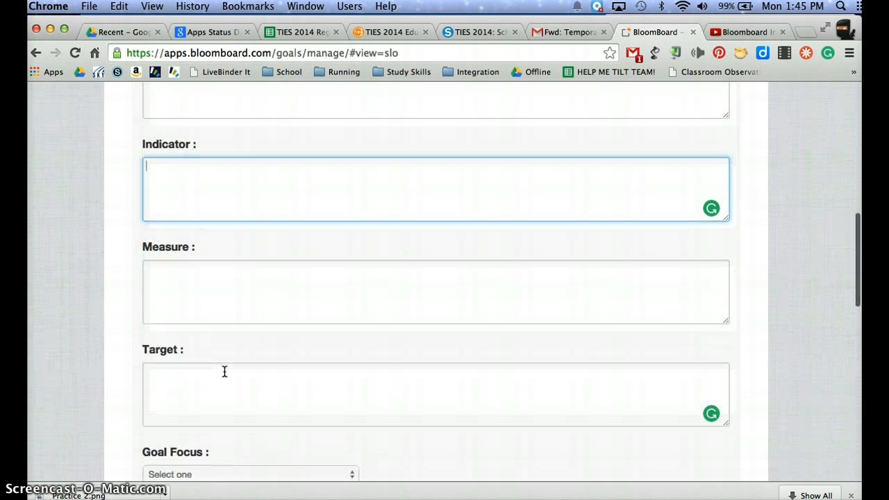
{"action": "left_click", "coordinate": [218, 383]}
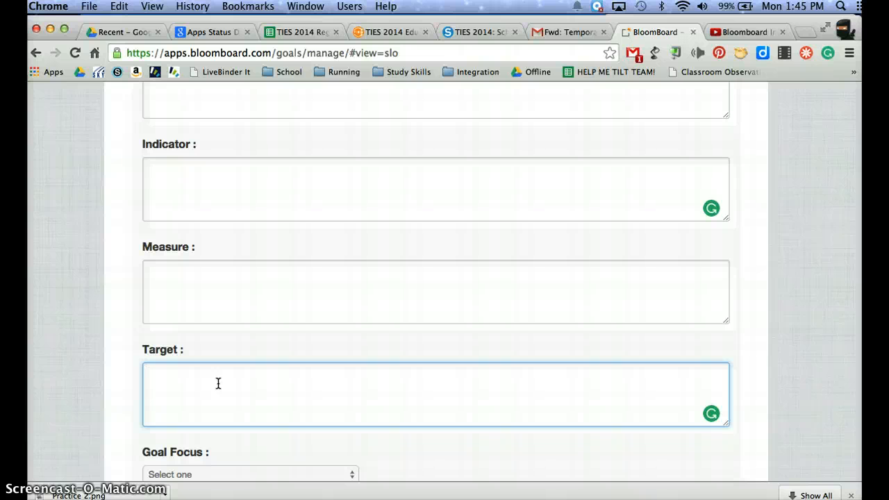
{"action": "scroll", "coordinate": [218, 383], "scroll_direction": "down", "scroll_amount": 1}
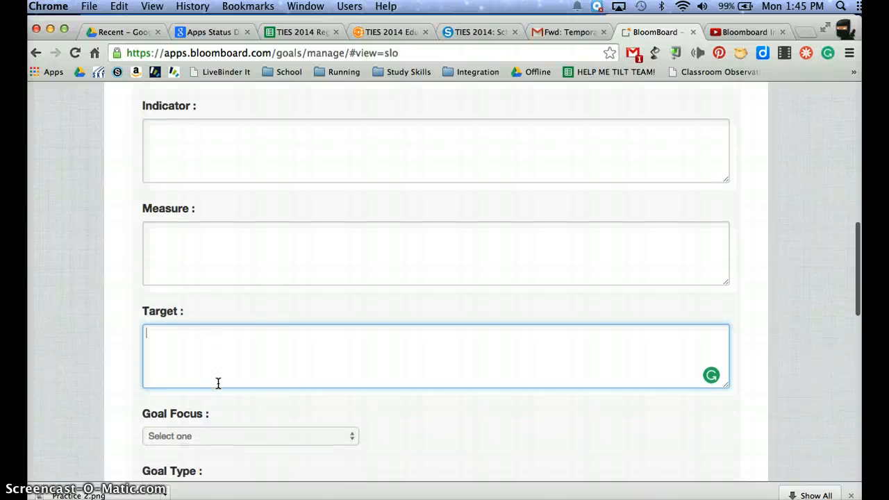
{"action": "left_click", "coordinate": [337, 390]}
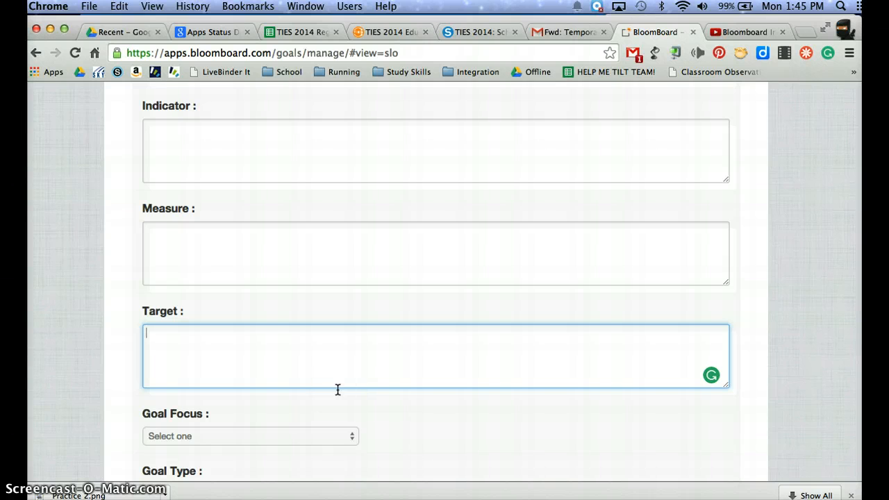
{"action": "scroll", "coordinate": [338, 389], "scroll_direction": "down", "scroll_amount": 2}
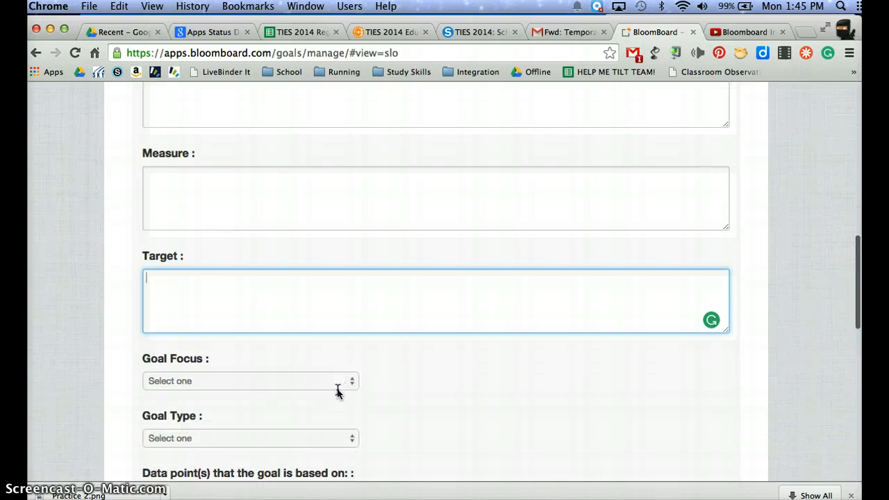
- Review the available Goal Focus options for the SLG without choosing one
{"action": "left_click", "coordinate": [333, 382]}
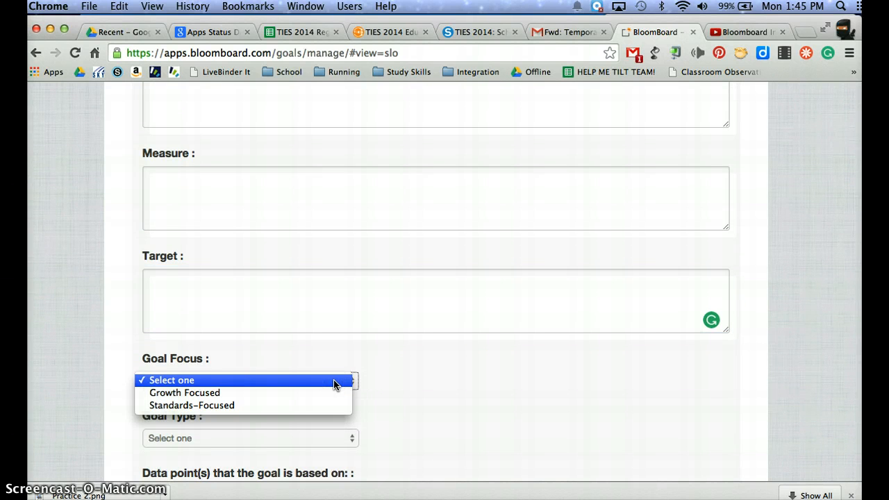
{"action": "left_click", "coordinate": [316, 394]}
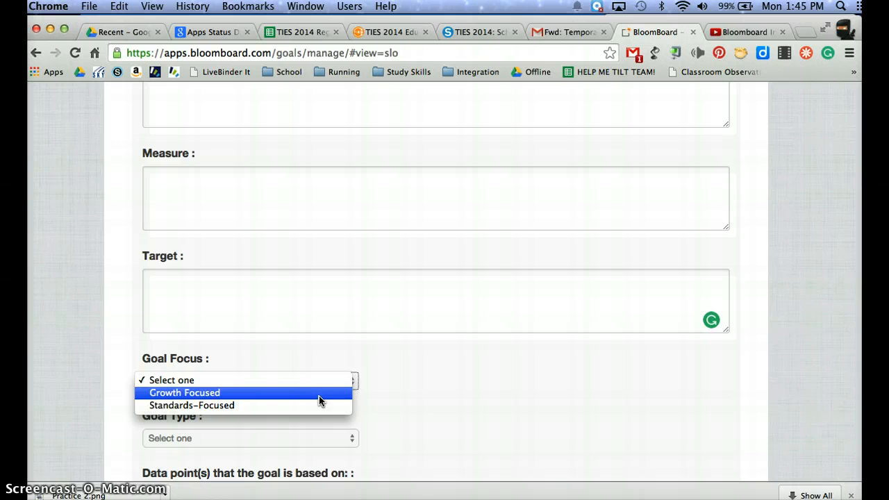
{"action": "left_click", "coordinate": [348, 398]}
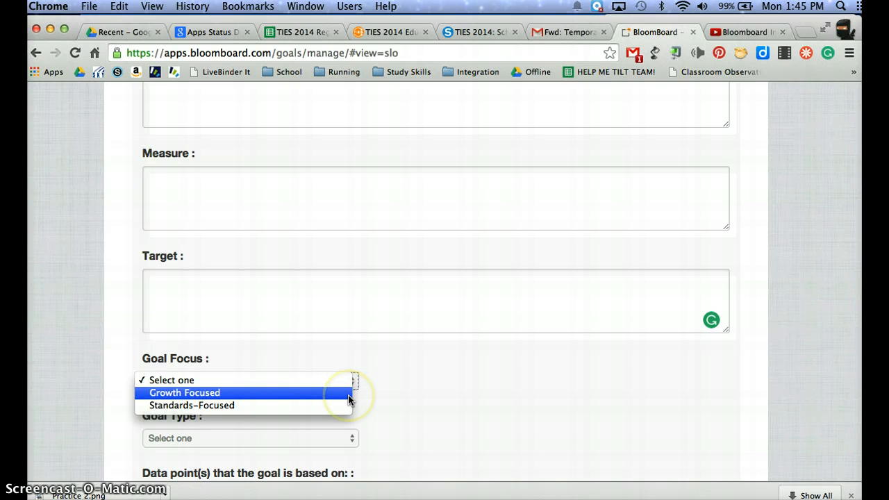
{"action": "left_click", "coordinate": [481, 413]}
{"action": "right_click", "coordinate": [482, 413]}
- Review the available Goal Type options for the SLG without choosing one
{"action": "left_click", "coordinate": [298, 432]}
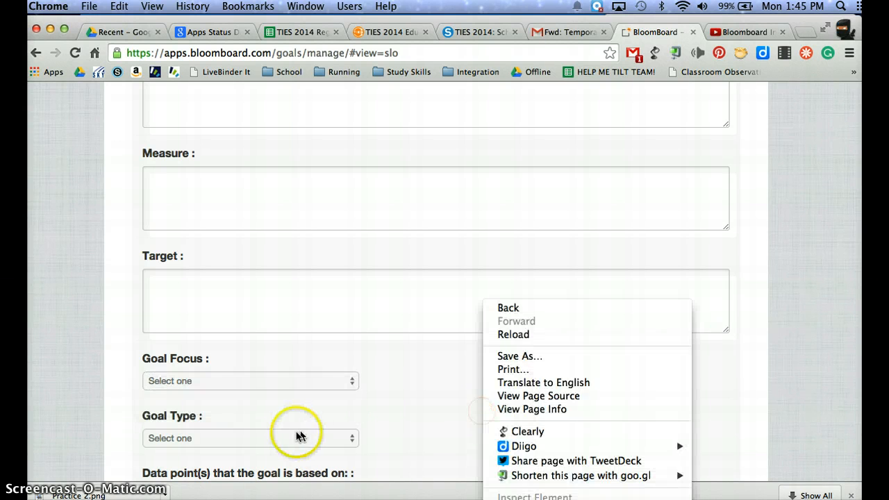
{"action": "left_click", "coordinate": [295, 436]}
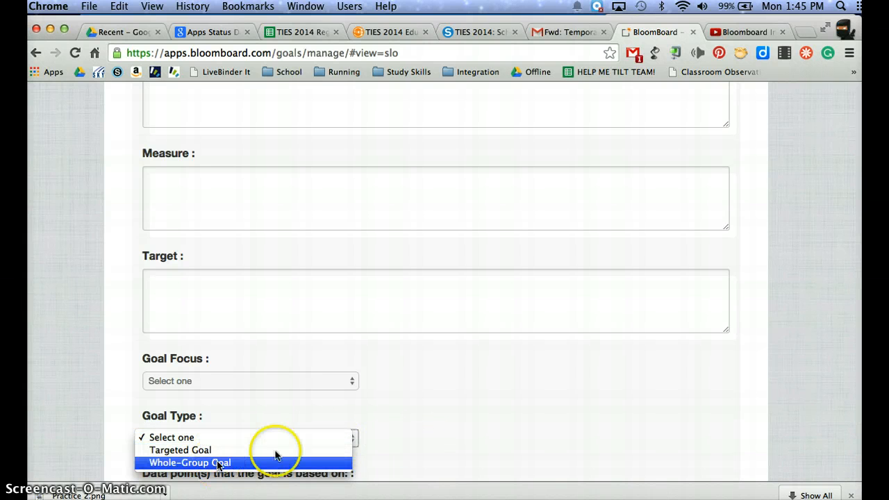
{"action": "left_click", "coordinate": [489, 446]}
{"action": "scroll", "coordinate": [490, 447], "scroll_direction": "down", "scroll_amount": 5}
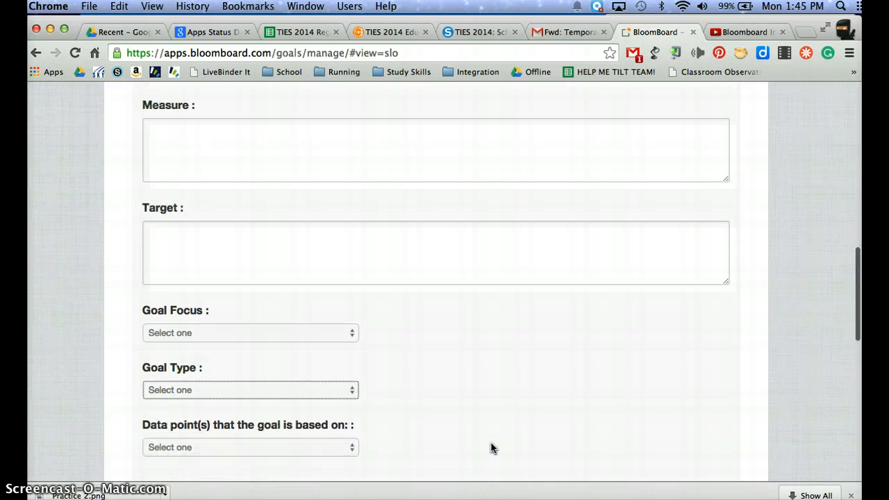
{"action": "scroll", "coordinate": [491, 447], "scroll_direction": "down", "scroll_amount": 3}
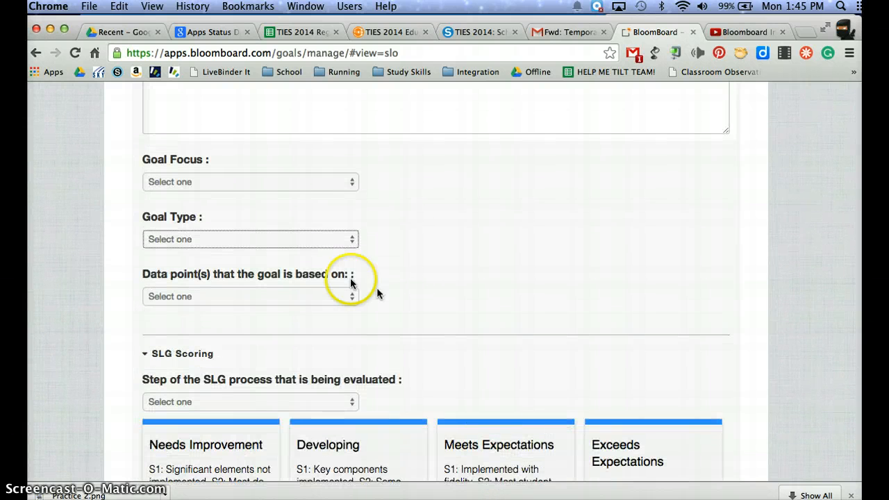
{"action": "left_click", "coordinate": [284, 243]}
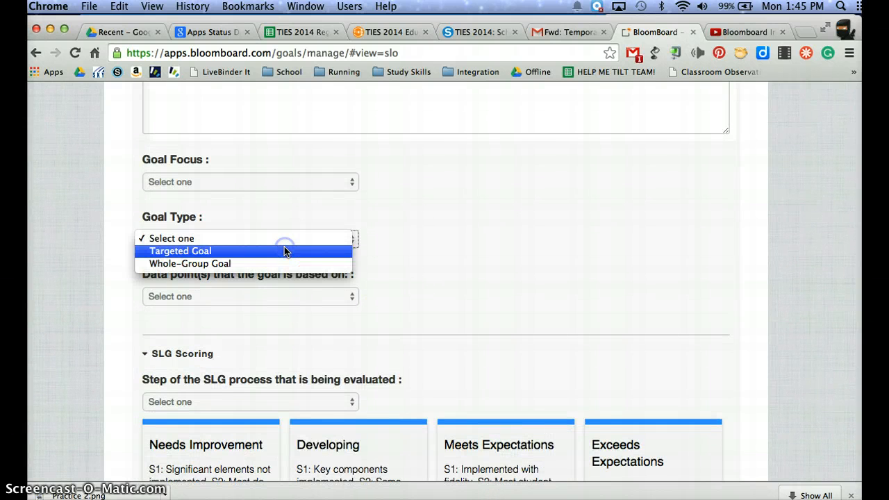
{"action": "left_click", "coordinate": [435, 259]}
- Check which data points the goal can be based on, without choosing one
{"action": "left_click", "coordinate": [331, 297]}
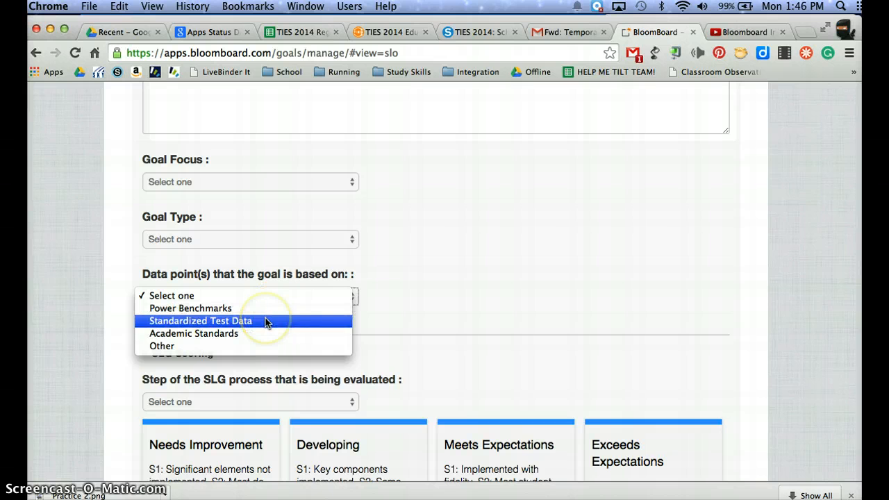
{"action": "left_click", "coordinate": [472, 295]}
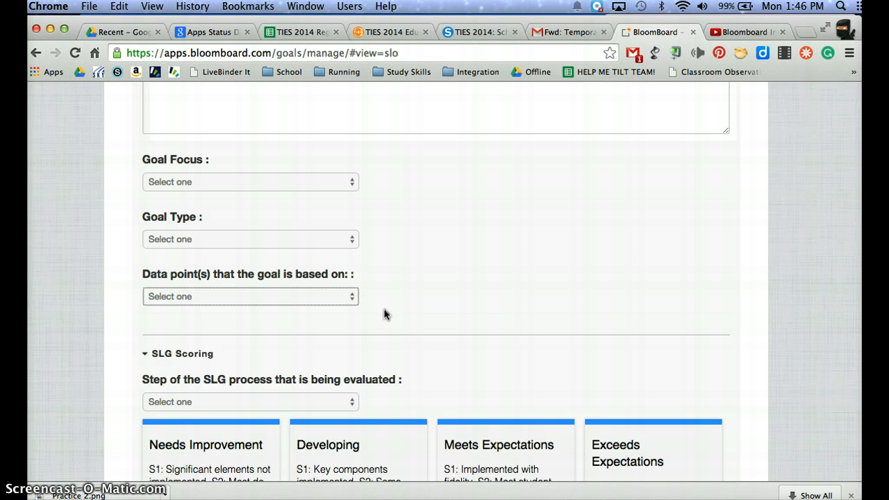
{"action": "left_click", "coordinate": [345, 359]}
- Examine the SLG Scoring levels and the options to add another measure, save the SLG, add another SLG and request approval
{"action": "scroll", "coordinate": [298, 363], "scroll_direction": "down", "scroll_amount": 2}
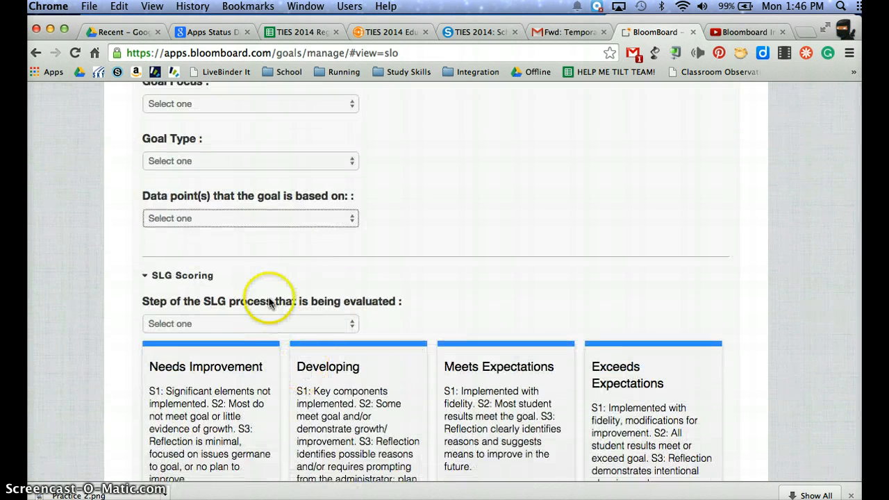
{"action": "scroll", "coordinate": [276, 328], "scroll_direction": "down", "scroll_amount": 4}
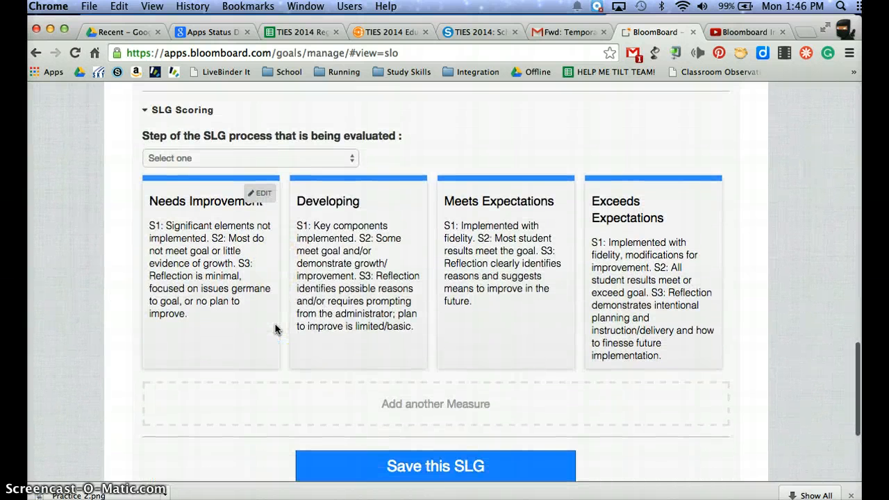
{"action": "scroll", "coordinate": [276, 328], "scroll_direction": "down", "scroll_amount": 2}
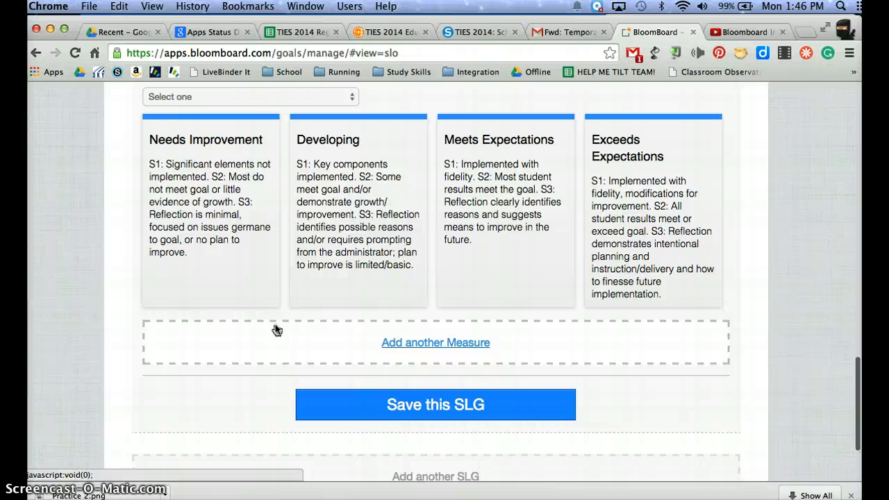
{"action": "scroll", "coordinate": [276, 328], "scroll_direction": "down", "scroll_amount": 4}
{"action": "left_click", "coordinate": [416, 292]}
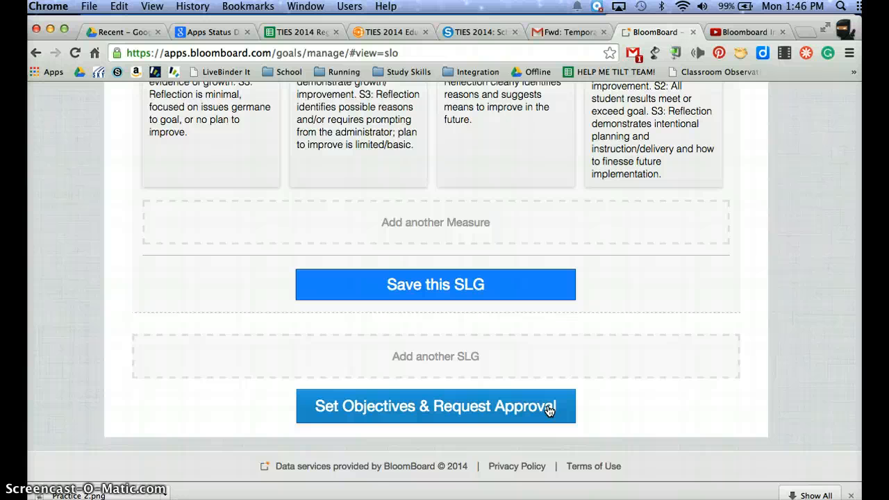
{"action": "scroll", "coordinate": [550, 410], "scroll_direction": "down", "scroll_amount": 2}
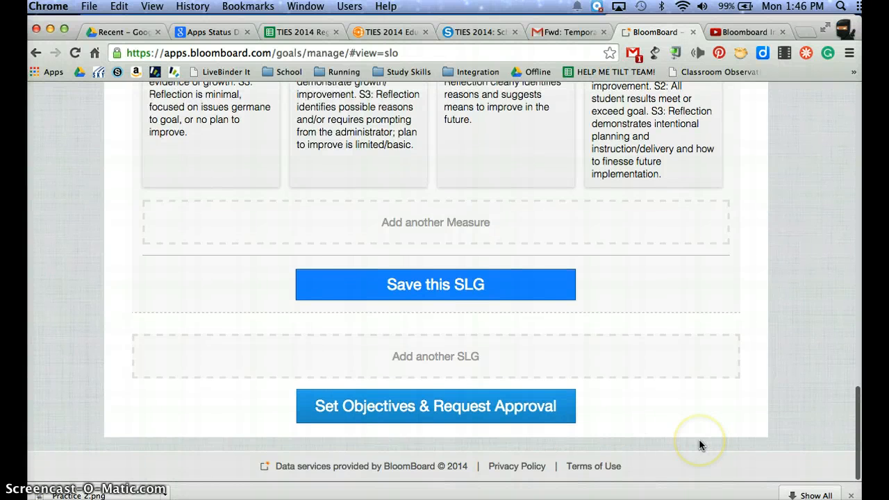
- Look over the SLG form again from the goal planning header and weighting through to the SLG Scoring section
{"action": "scroll", "coordinate": [698, 445], "scroll_direction": "up", "scroll_amount": 15}
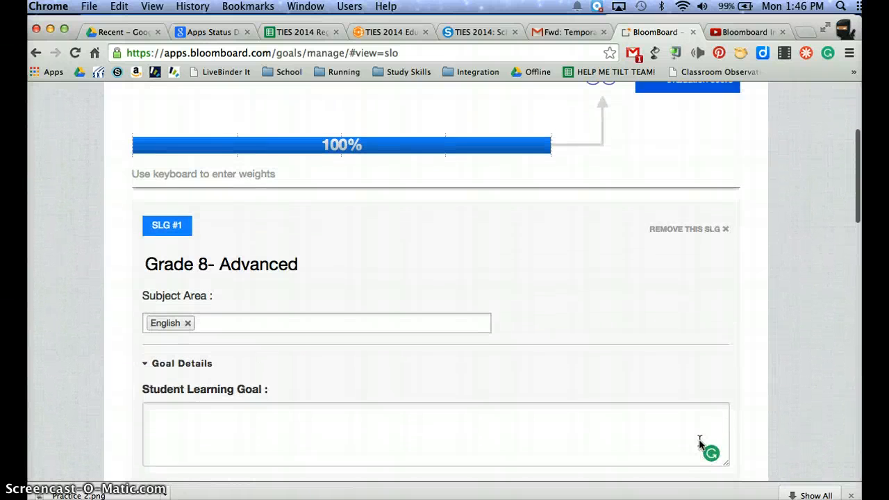
{"action": "scroll", "coordinate": [698, 444], "scroll_direction": "up", "scroll_amount": 5}
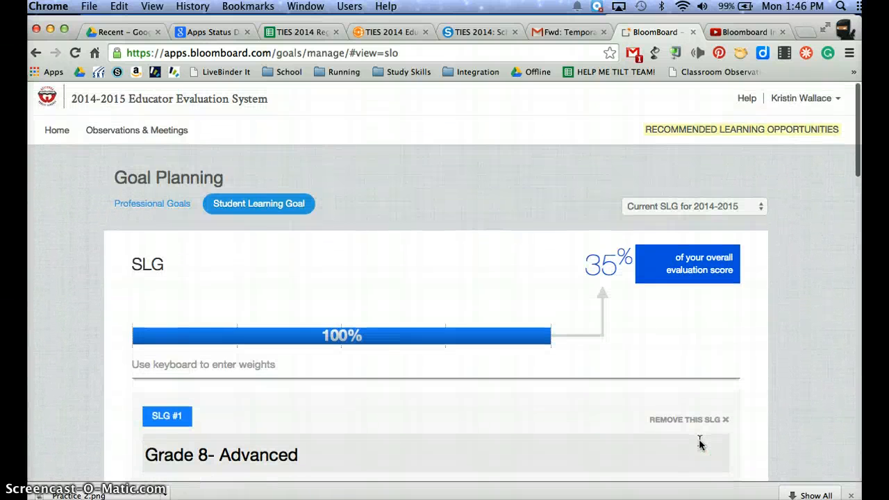
{"action": "scroll", "coordinate": [700, 444], "scroll_direction": "down", "scroll_amount": 15}
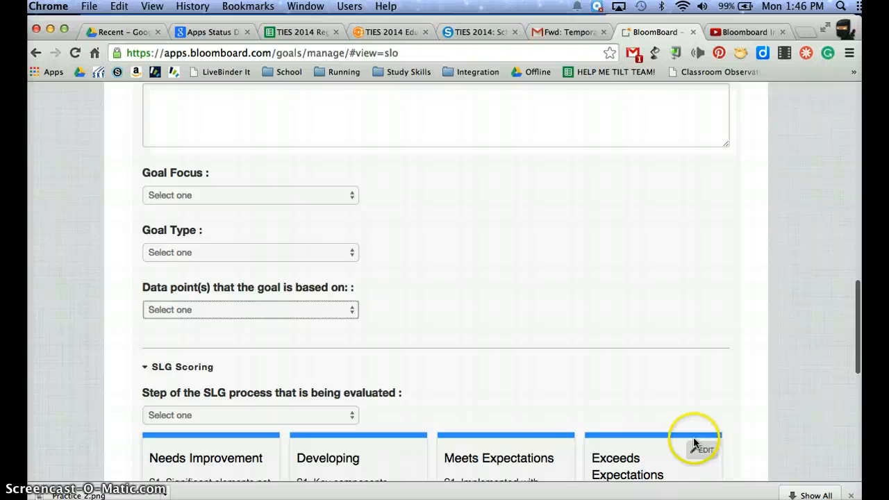